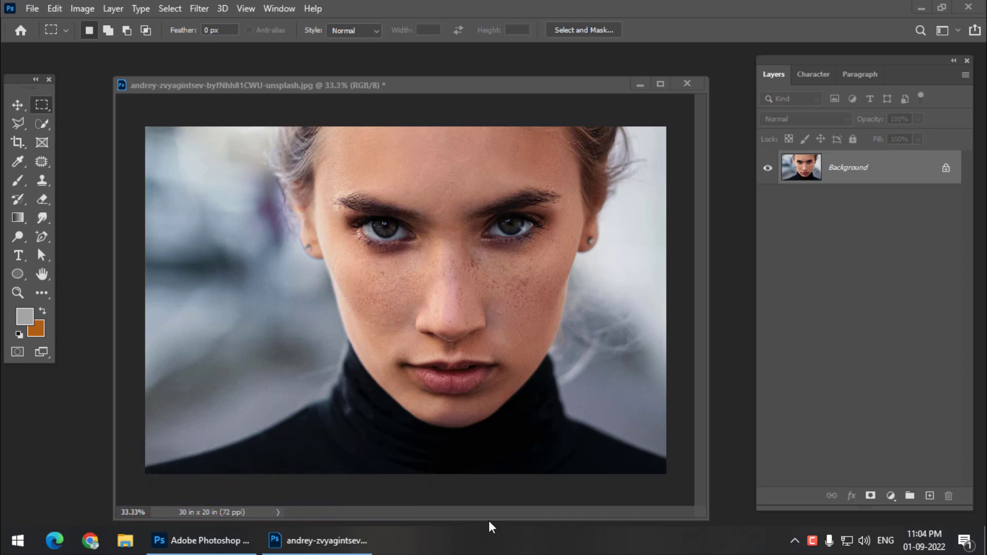
- Select the woman without the backdrop and copy the selection onto a new layer
{"action": "left_click", "coordinate": [369, 87]}
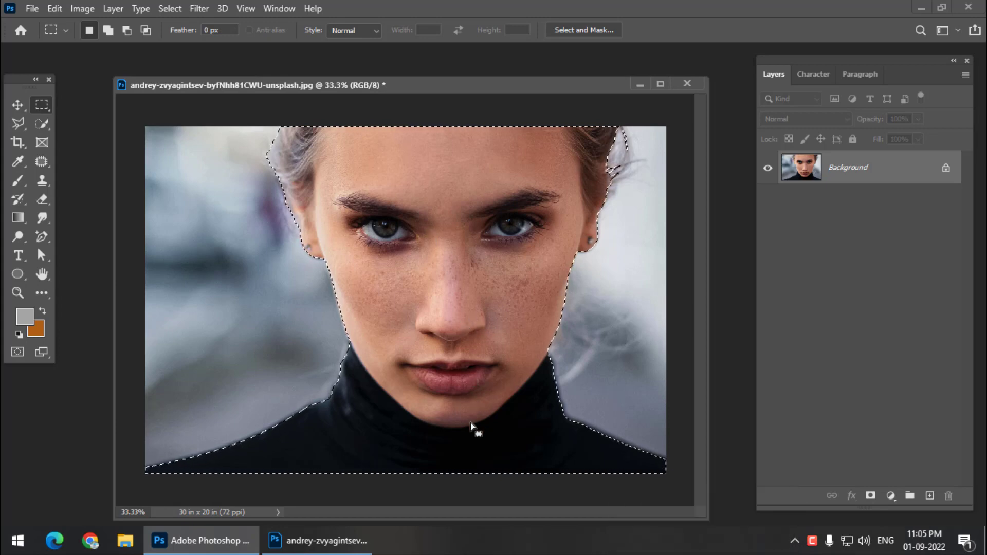
{"action": "right_click", "coordinate": [41, 124]}
{"action": "left_click", "coordinate": [87, 139]}
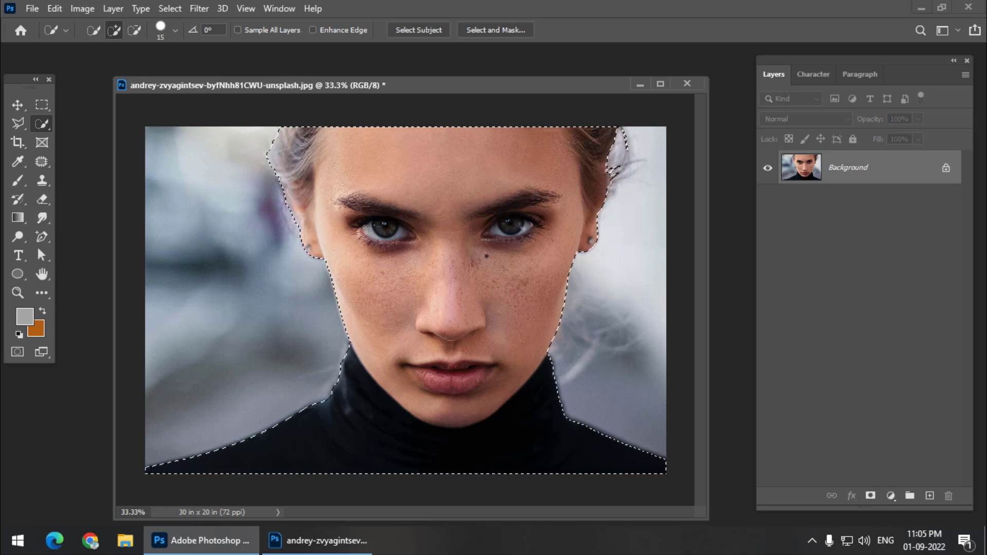
{"action": "key", "text": "ctrl"}
{"action": "key", "text": "ctrl+j"}
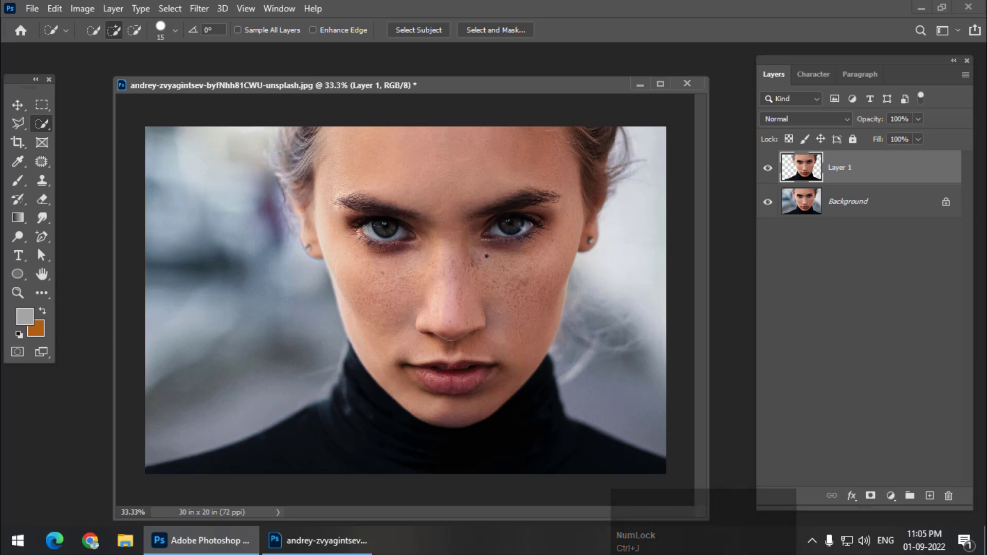
- Delete the Background layer and duplicate the cut-out layer of the woman
{"action": "left_click", "coordinate": [895, 208]}
{"action": "key", "text": "Delete"}
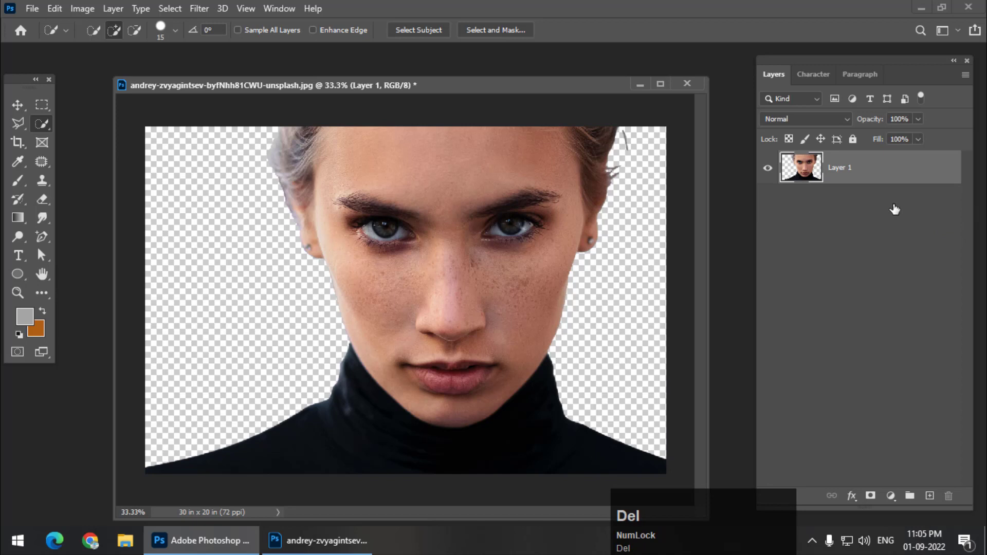
{"action": "key", "text": "ctrl"}
{"action": "key", "text": "ctrl+j"}
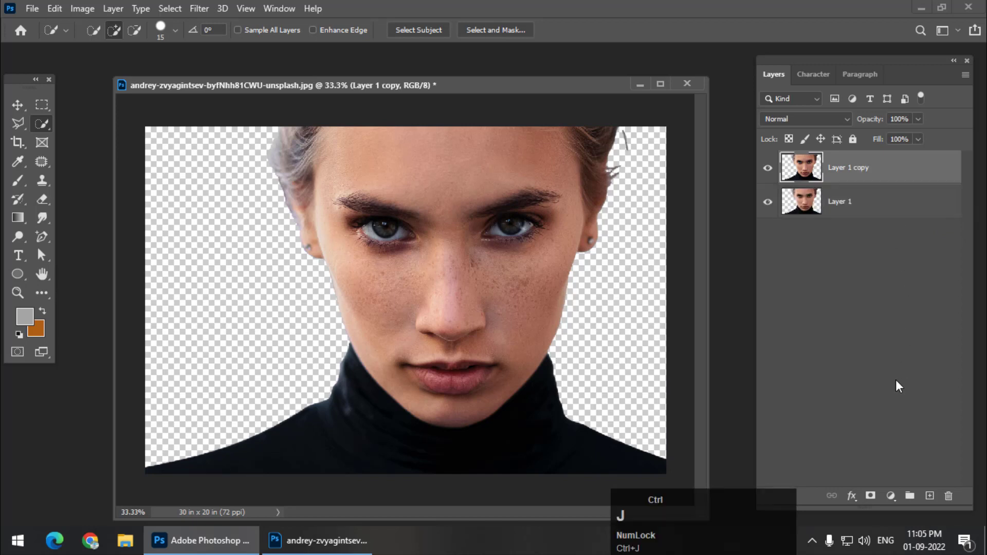
- Add a Solid Color fill layer in grey a4a4a4 and move it beneath both portrait layers
{"action": "left_click", "coordinate": [892, 496]}
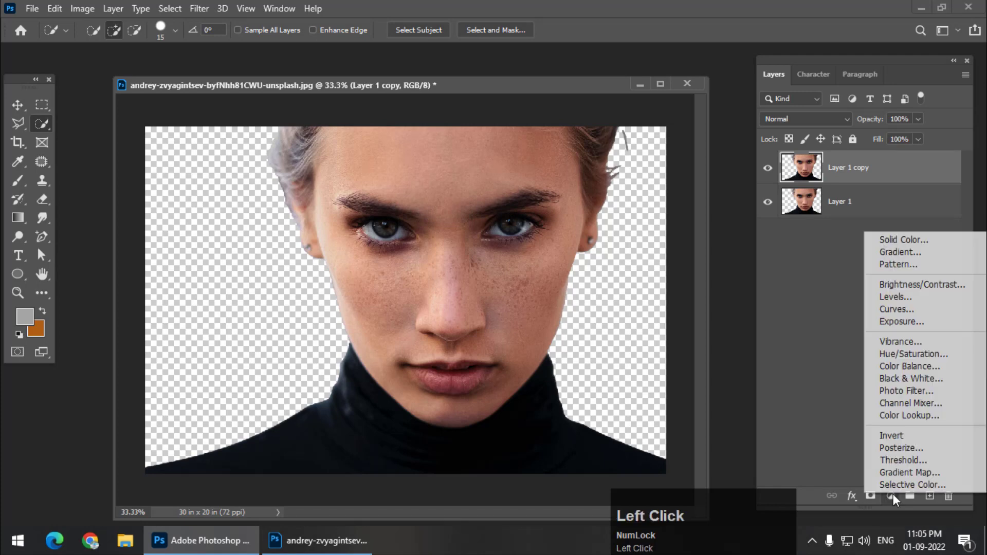
{"action": "left_click", "coordinate": [907, 242]}
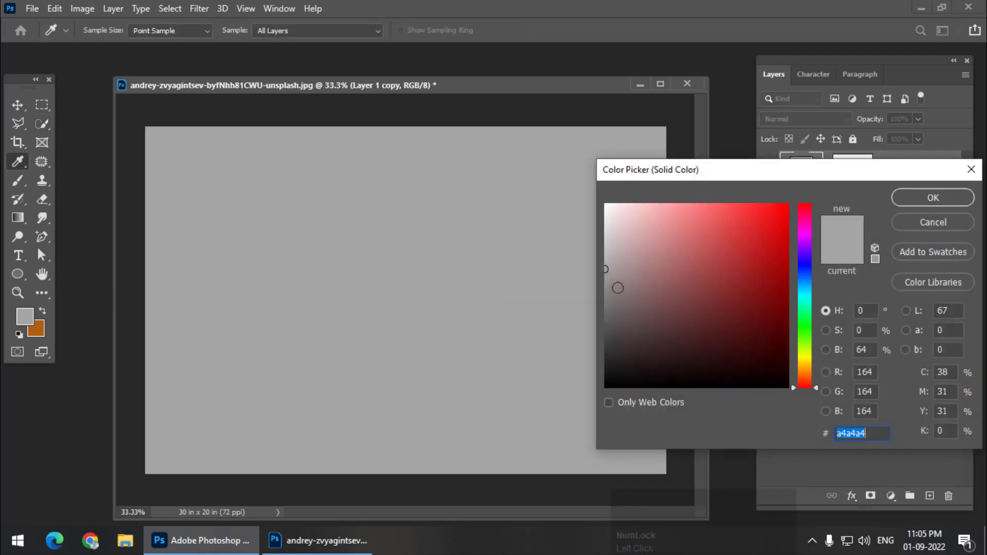
{"action": "left_click", "coordinate": [920, 201]}
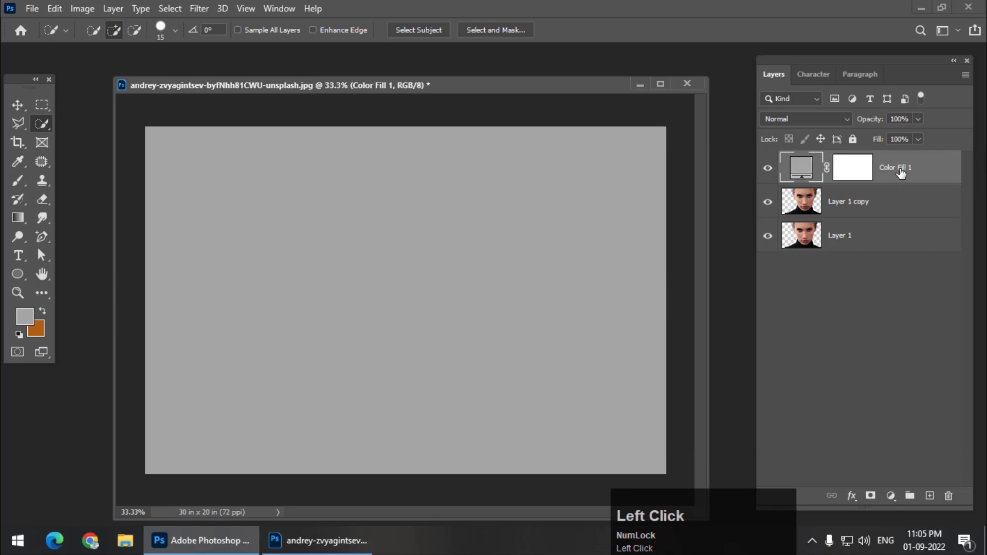
{"action": "left_click_drag", "start_coordinate": [901, 173], "coordinate": [890, 266]}
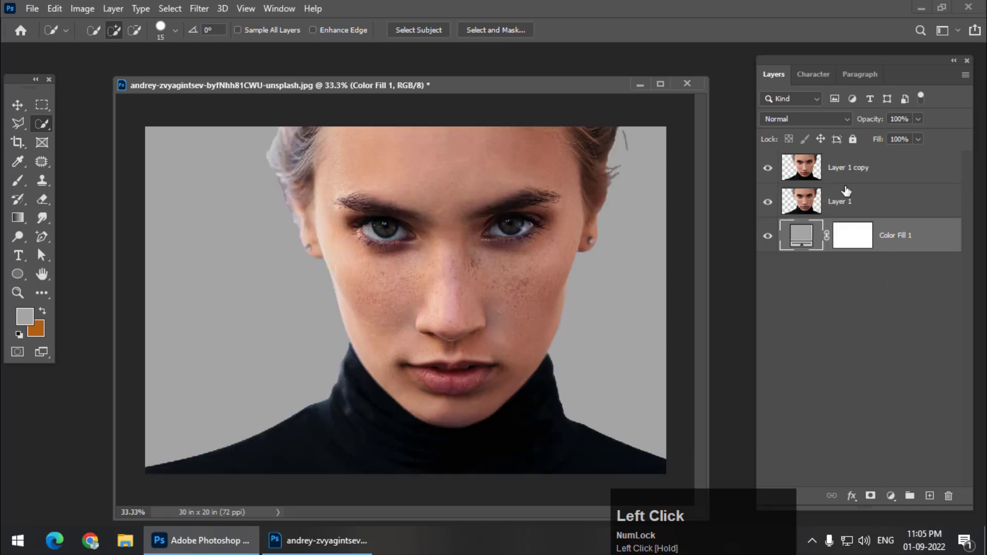
- Convert Layer 1 copy to grayscale with the Black & White adjustment at its Default preset
{"action": "left_click", "coordinate": [887, 169]}
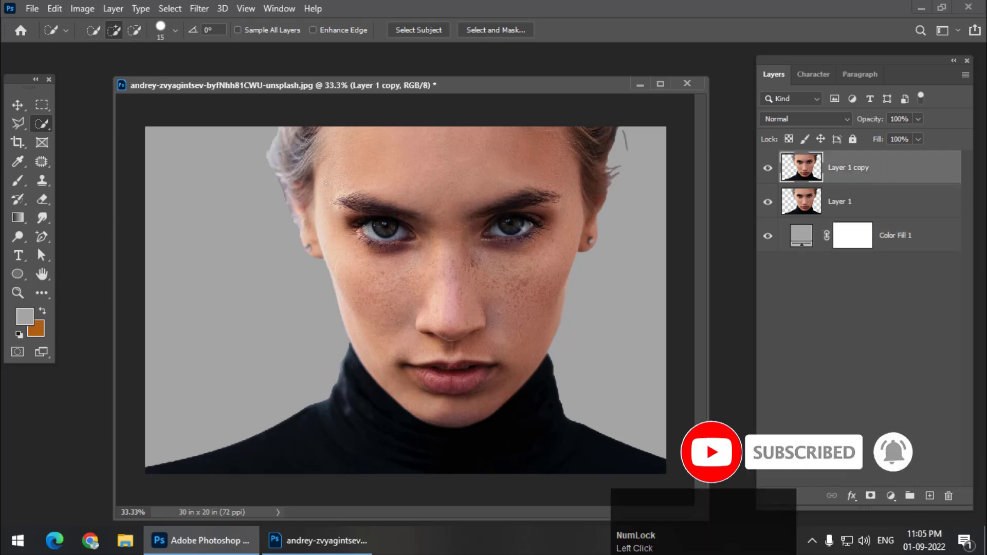
{"action": "left_click", "coordinate": [81, 8]}
{"action": "mouse_move", "coordinate": [107, 44]}
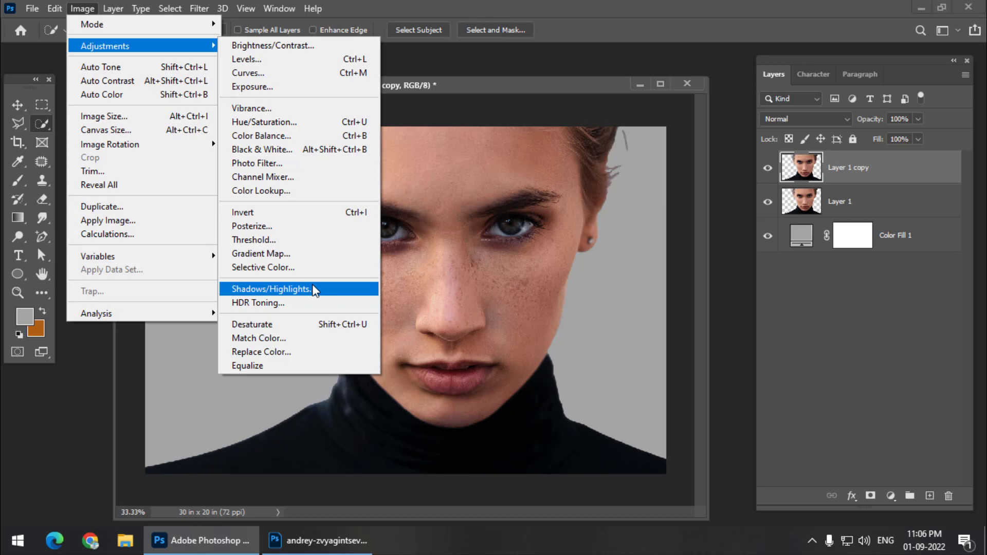
{"action": "left_click", "coordinate": [304, 149]}
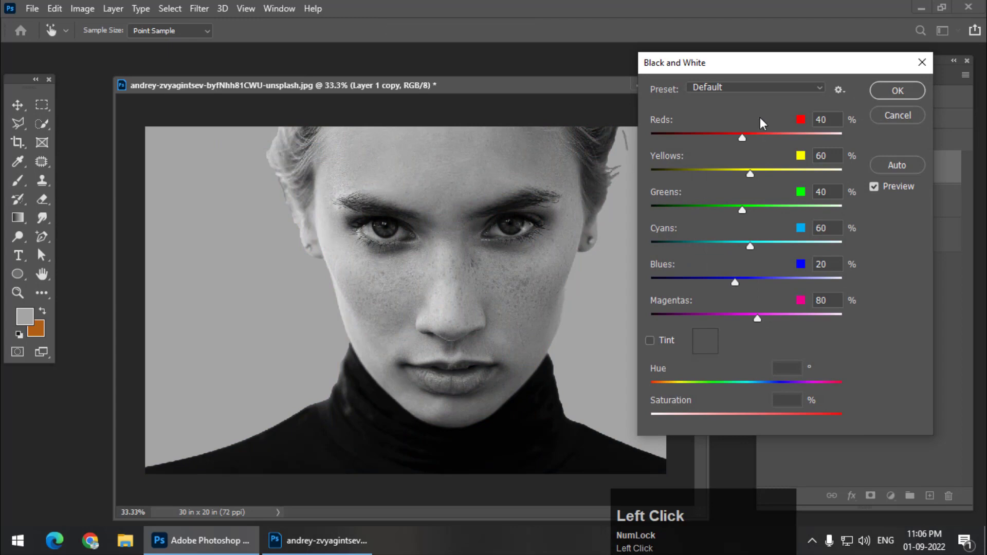
{"action": "left_click", "coordinate": [904, 91]}
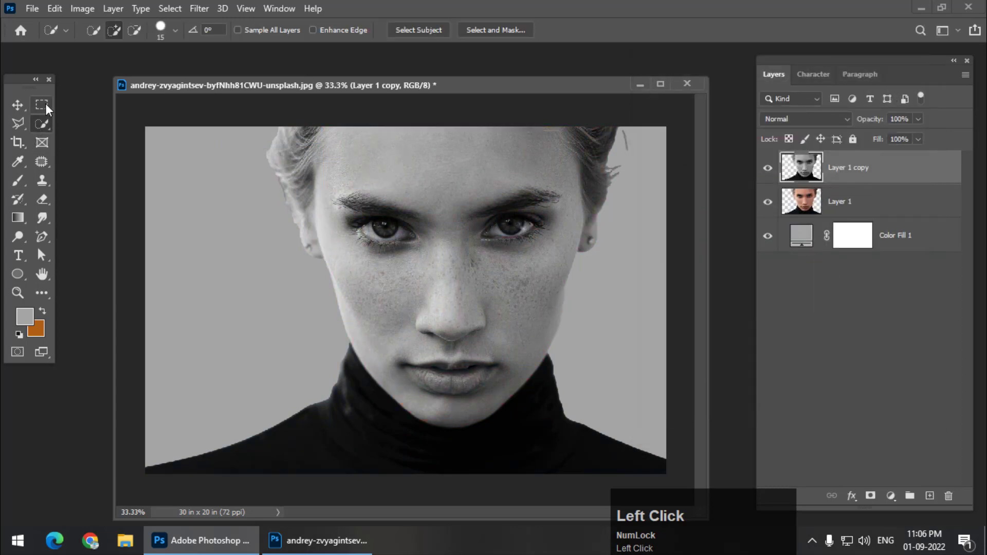
- Mask Layer 1 copy with a full-width rectangular selection covering the image from just below the eyes down
{"action": "left_click", "coordinate": [43, 105]}
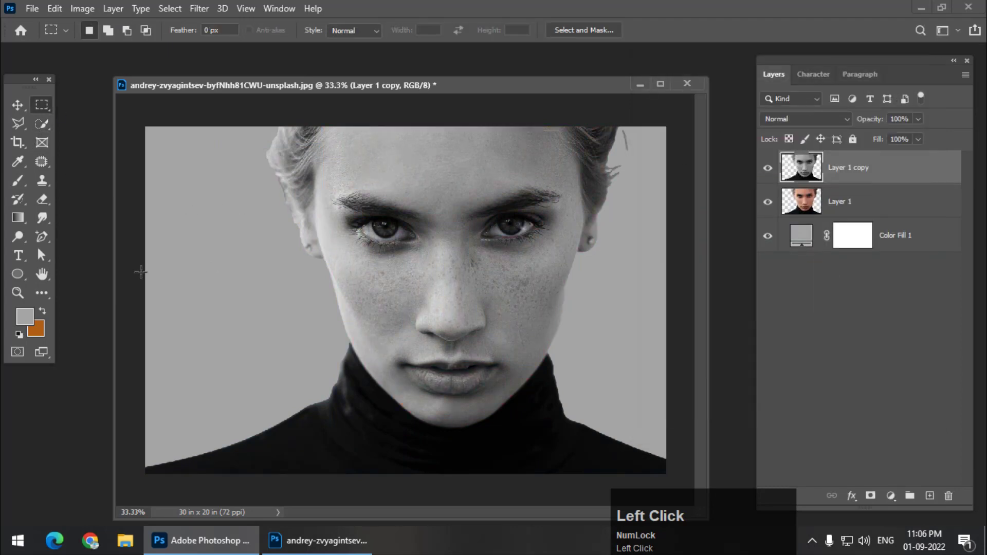
{"action": "left_click_drag", "start_coordinate": [141, 272], "coordinate": [696, 490]}
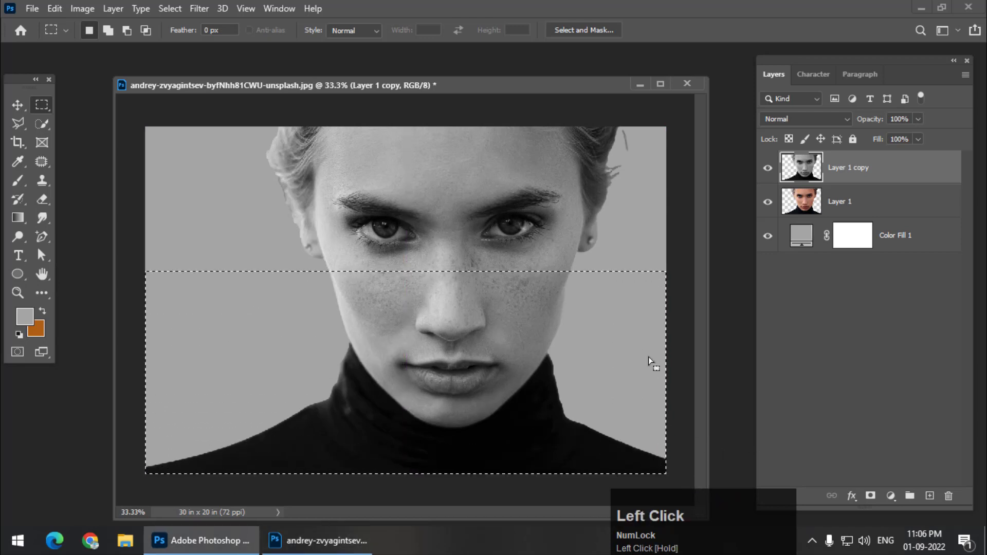
{"action": "left_click", "coordinate": [874, 497]}
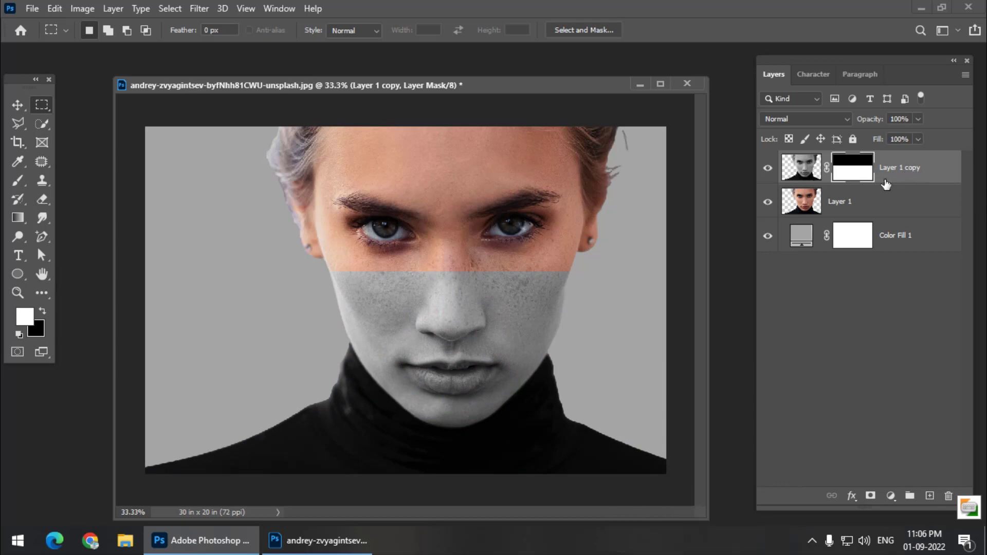
- Convert the masked Layer 1 copy to a smart object and open it in Liquify with brush size 125
{"action": "right_click", "coordinate": [933, 184]}
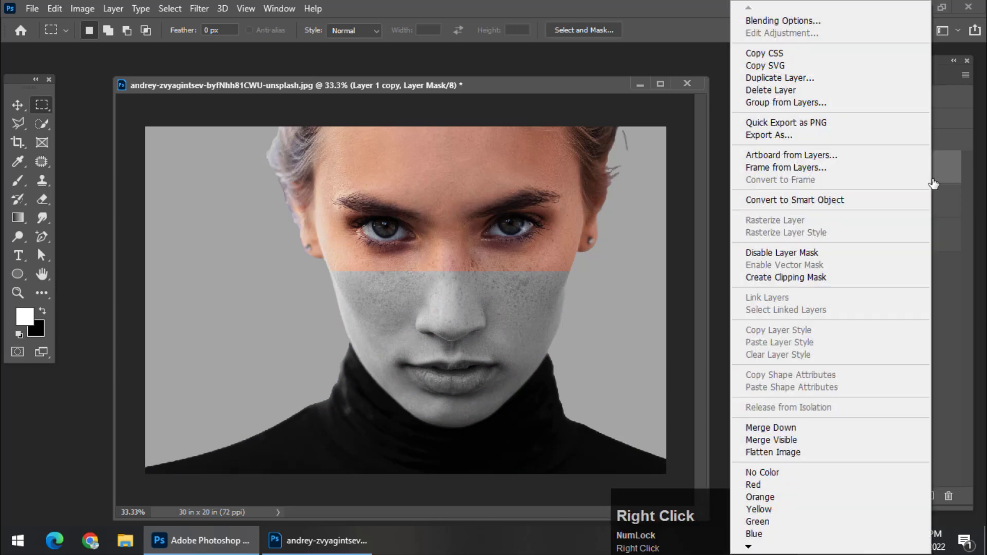
{"action": "left_click", "coordinate": [841, 204]}
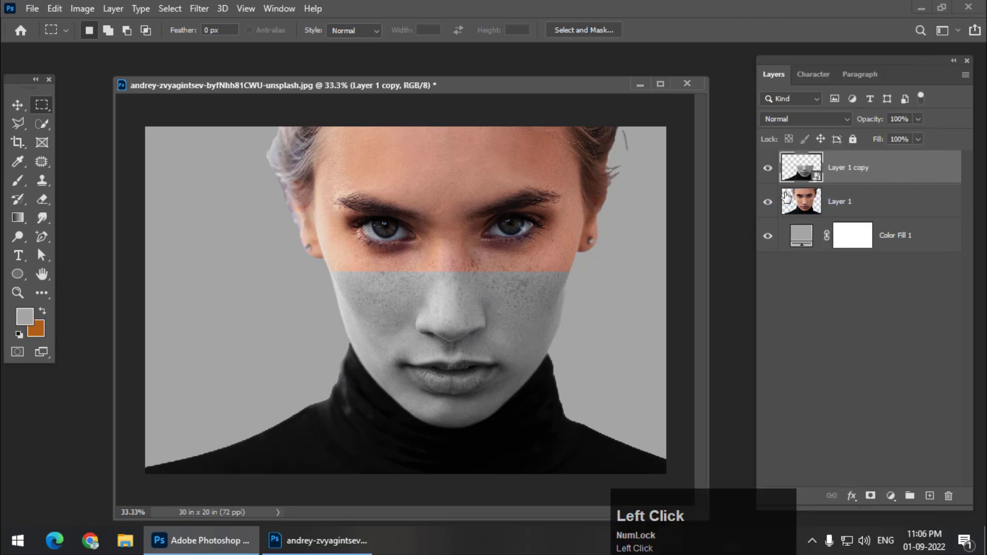
{"action": "left_click", "coordinate": [198, 9]}
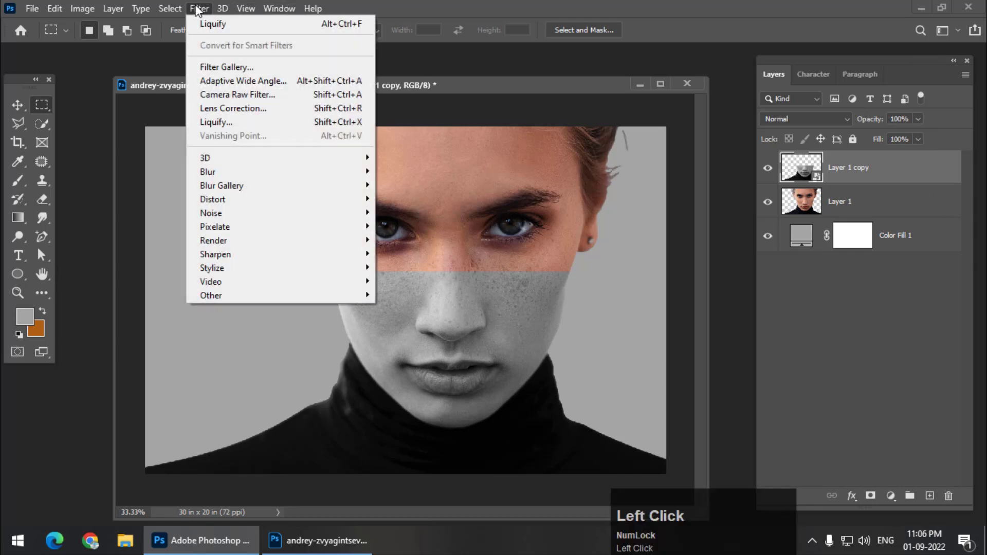
{"action": "left_click", "coordinate": [239, 123]}
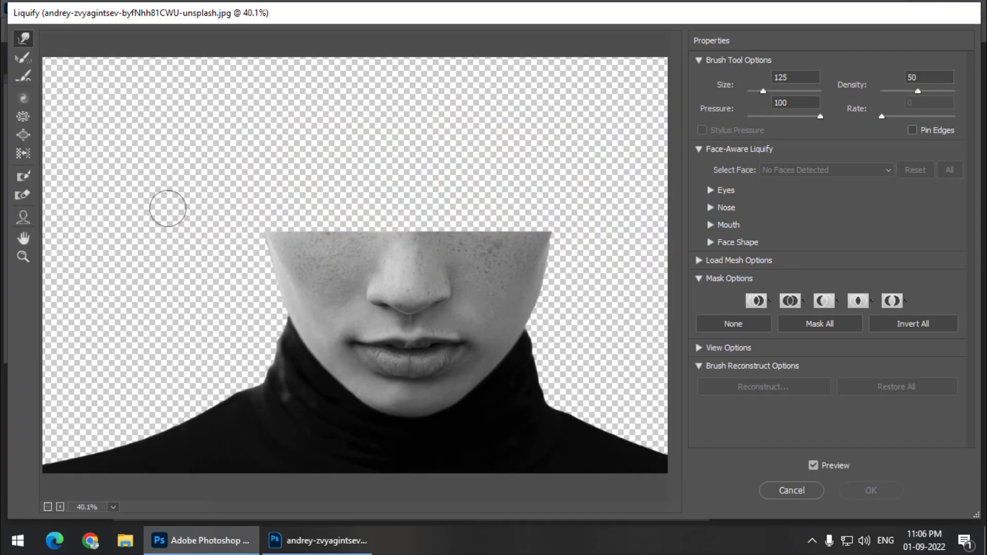
{"action": "key", "text": "ctrl+equal"}
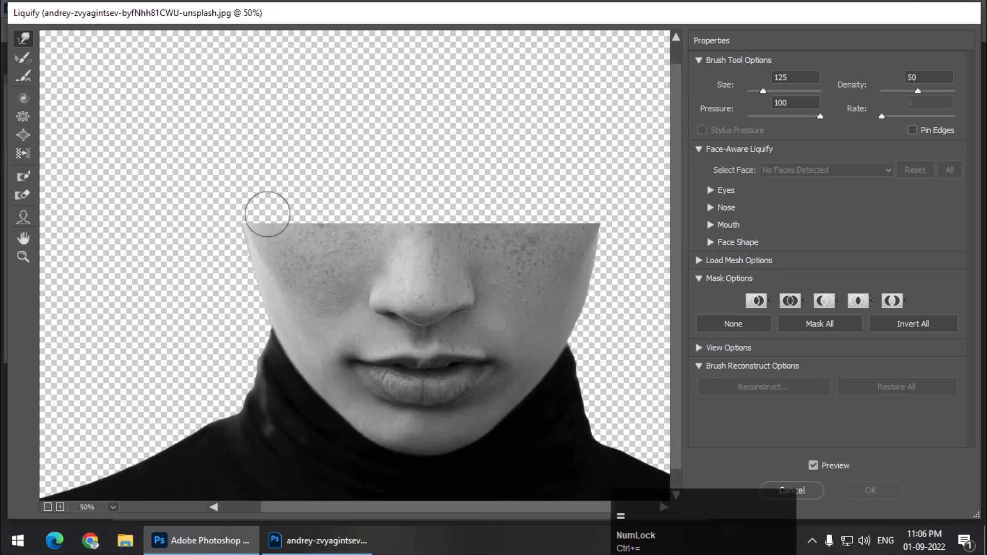
{"action": "key", "text": "bracketright"}
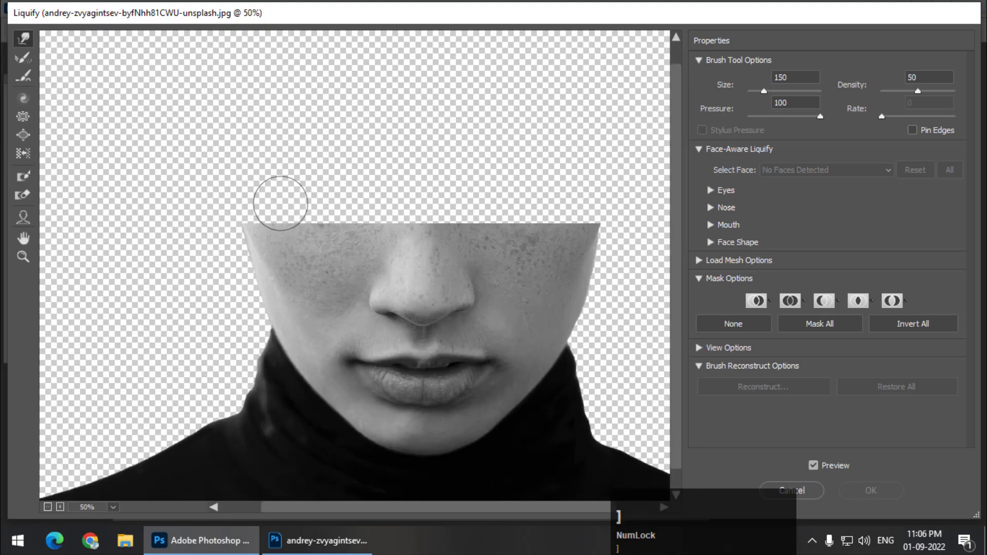
{"action": "key", "text": "bracketleft"}
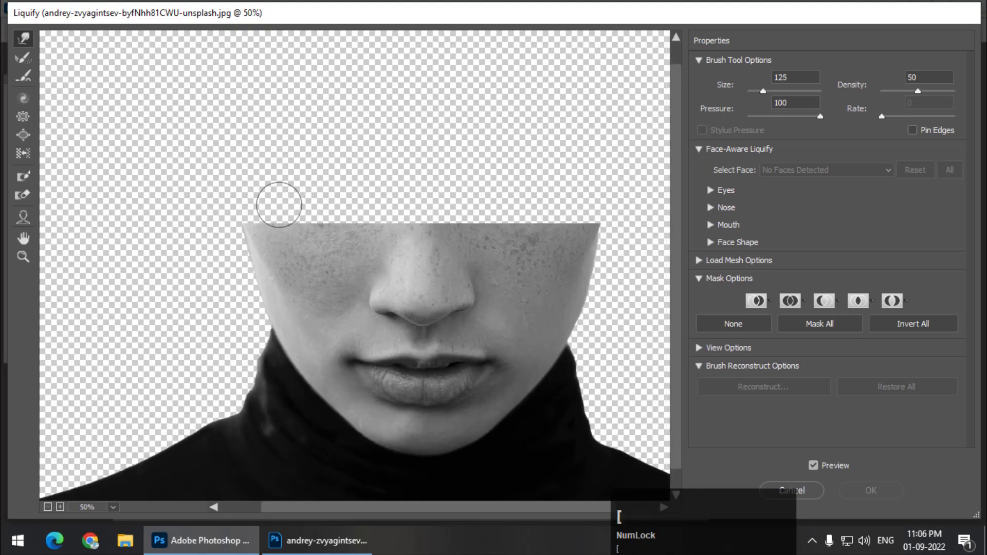
- Warp the straight upper edge of the grey face into deep drips over both cheeks with the Forward Warp tool
{"action": "left_click_drag", "start_coordinate": [279, 205], "coordinate": [283, 276]}
{"action": "left_click_drag", "start_coordinate": [330, 202], "coordinate": [332, 319]}
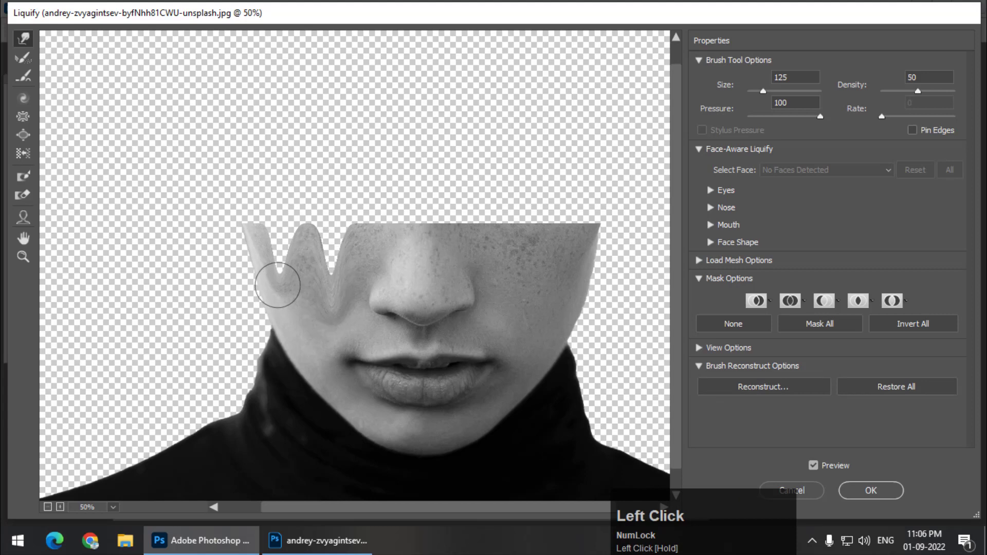
{"action": "left_click_drag", "start_coordinate": [277, 285], "coordinate": [278, 272]}
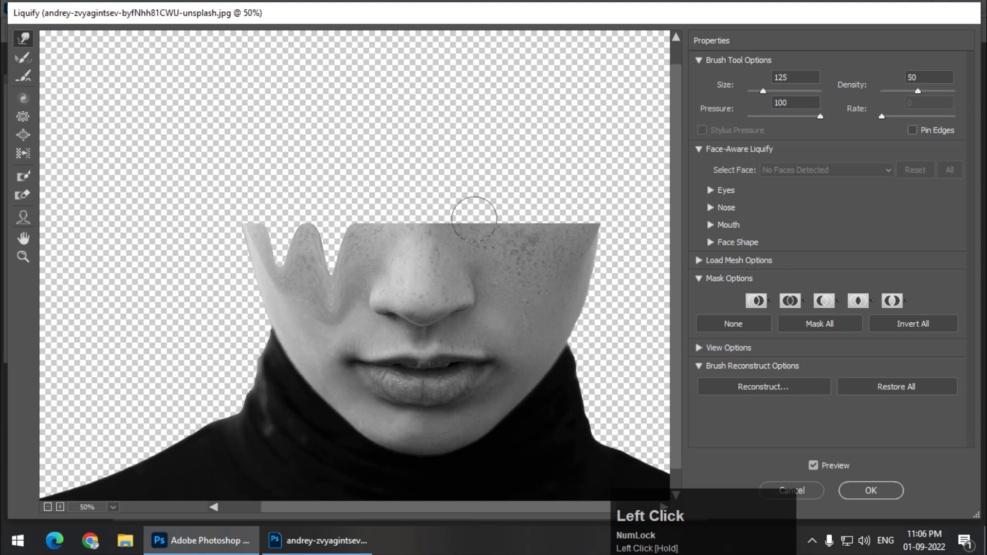
{"action": "left_click_drag", "start_coordinate": [489, 209], "coordinate": [491, 257]}
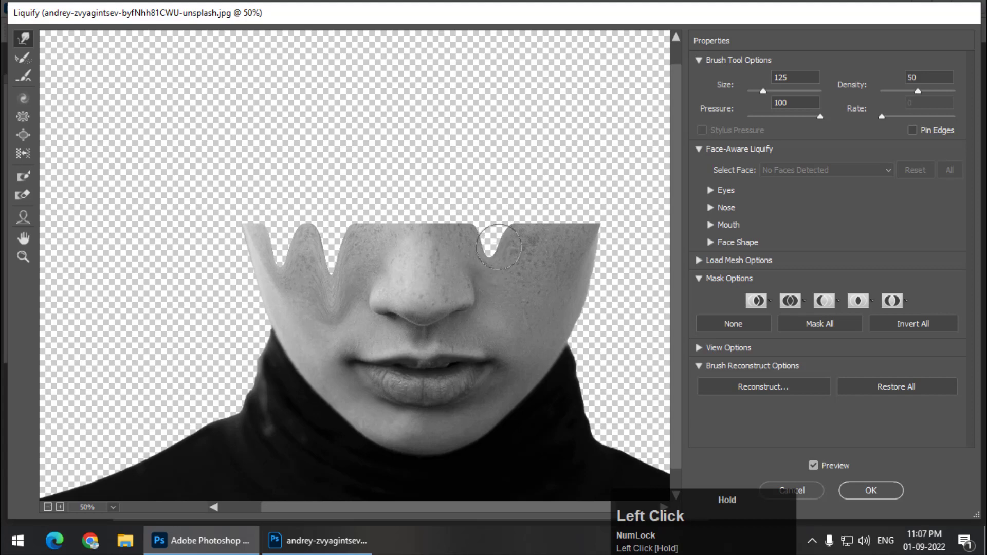
{"action": "left_click_drag", "start_coordinate": [531, 206], "coordinate": [534, 288]}
{"action": "left_click_drag", "start_coordinate": [534, 226], "coordinate": [534, 280]}
{"action": "mouse_move", "coordinate": [564, 213]}
{"action": "left_mouse_down"}
{"action": "mouse_move", "coordinate": [569, 228]}
{"action": "mouse_move", "coordinate": [589, 223]}
{"action": "left_mouse_up"}
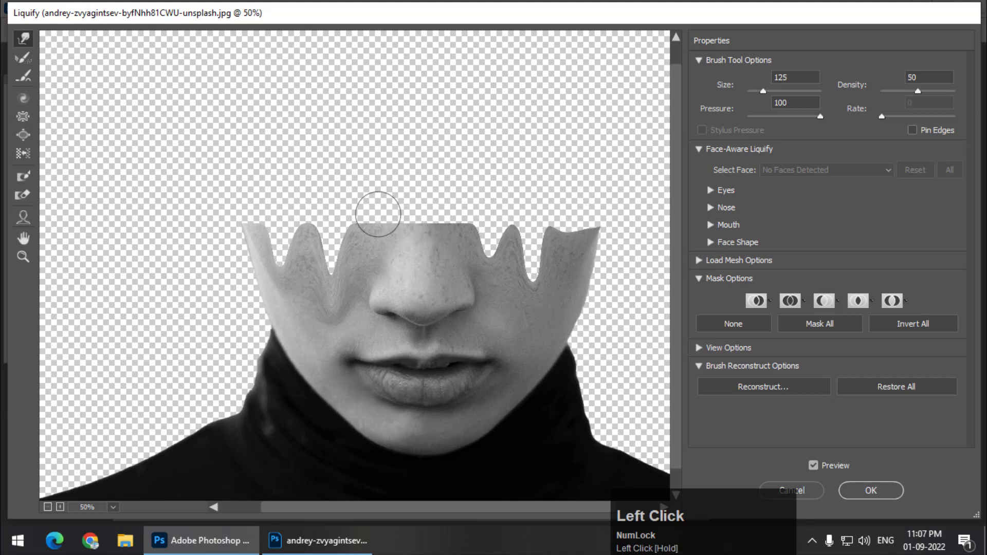
- Warp shallow waves into the edge across the nose and at the outer face corners, and apply the Liquify filter
{"action": "left_click_drag", "start_coordinate": [373, 221], "coordinate": [373, 228]}
{"action": "left_click_drag", "start_coordinate": [255, 218], "coordinate": [253, 225]}
{"action": "mouse_move", "coordinate": [374, 221]}
{"action": "left_mouse_down"}
{"action": "mouse_move", "coordinate": [414, 218]}
{"action": "mouse_move", "coordinate": [418, 232]}
{"action": "mouse_move", "coordinate": [447, 230]}
{"action": "mouse_move", "coordinate": [456, 218]}
{"action": "mouse_move", "coordinate": [455, 231]}
{"action": "mouse_move", "coordinate": [388, 232]}
{"action": "left_mouse_up"}
{"action": "mouse_move", "coordinate": [270, 235]}
{"action": "left_mouse_down"}
{"action": "mouse_move", "coordinate": [247, 220]}
{"action": "mouse_move", "coordinate": [251, 227]}
{"action": "left_mouse_up"}
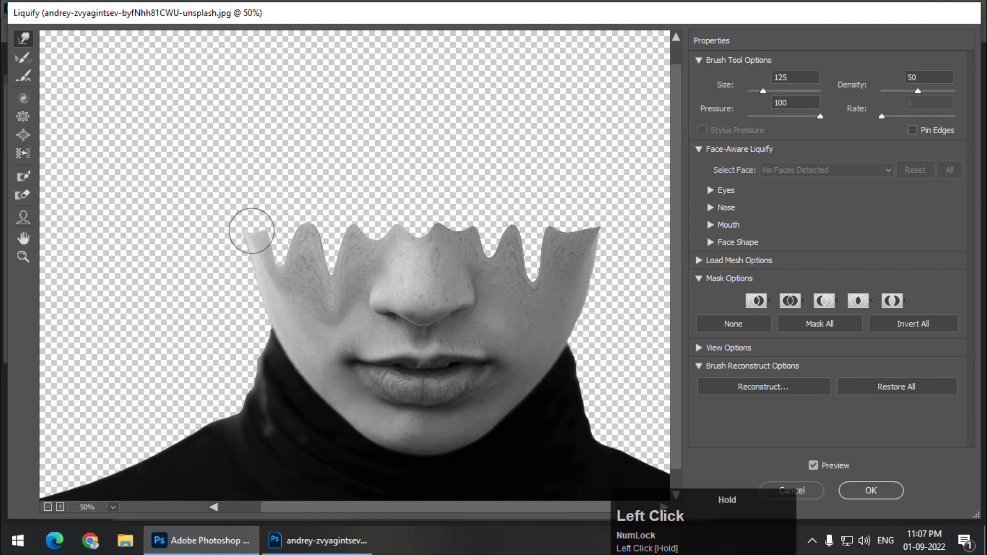
{"action": "mouse_move", "coordinate": [545, 222]}
{"action": "left_mouse_down"}
{"action": "mouse_move", "coordinate": [568, 214]}
{"action": "mouse_move", "coordinate": [572, 226]}
{"action": "mouse_move", "coordinate": [579, 214]}
{"action": "mouse_move", "coordinate": [591, 232]}
{"action": "left_mouse_up"}
{"action": "left_click", "coordinate": [879, 491]}
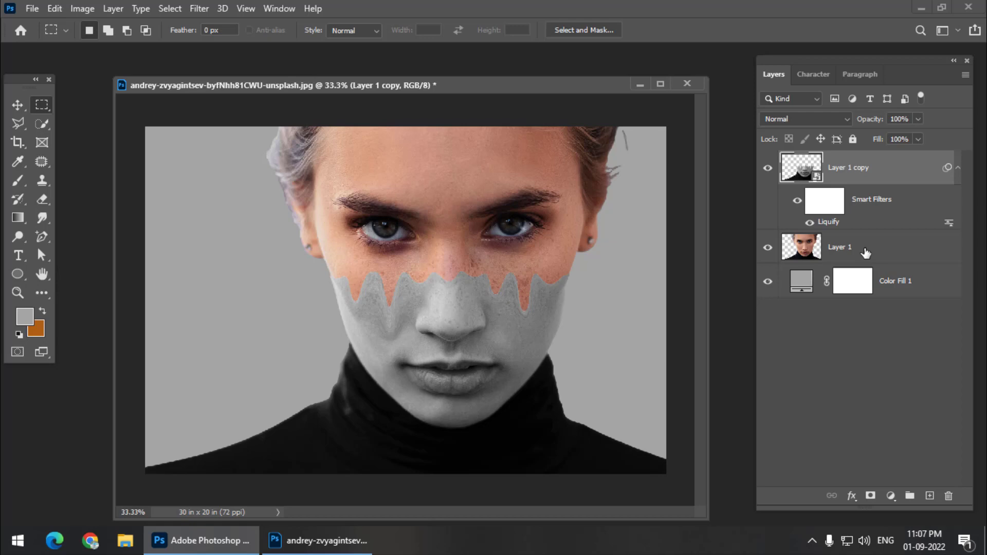
- Add a Hue/Saturation adjustment layer above Layer 1 with Hue at -24 and a slightly raised Saturation
{"action": "left_click", "coordinate": [867, 253]}
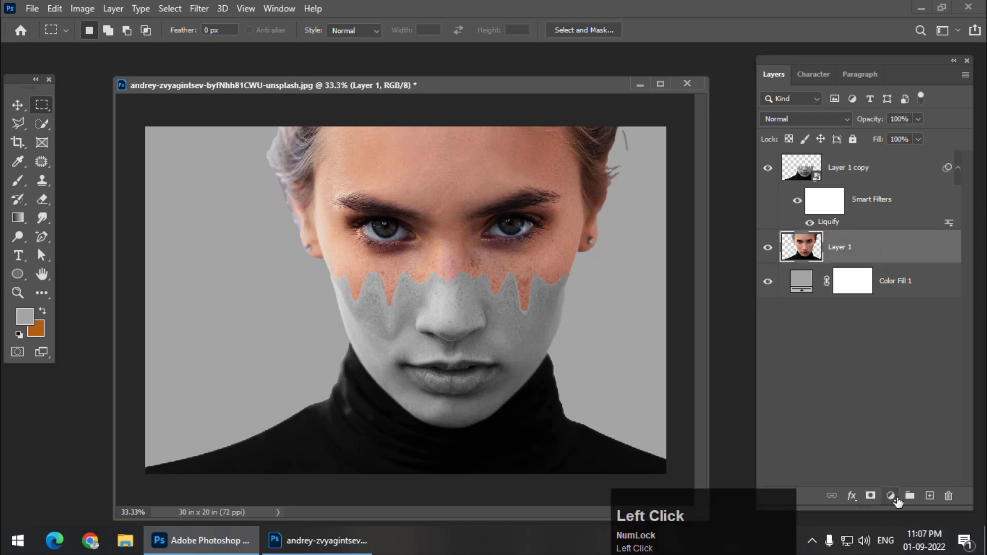
{"action": "left_click", "coordinate": [892, 496]}
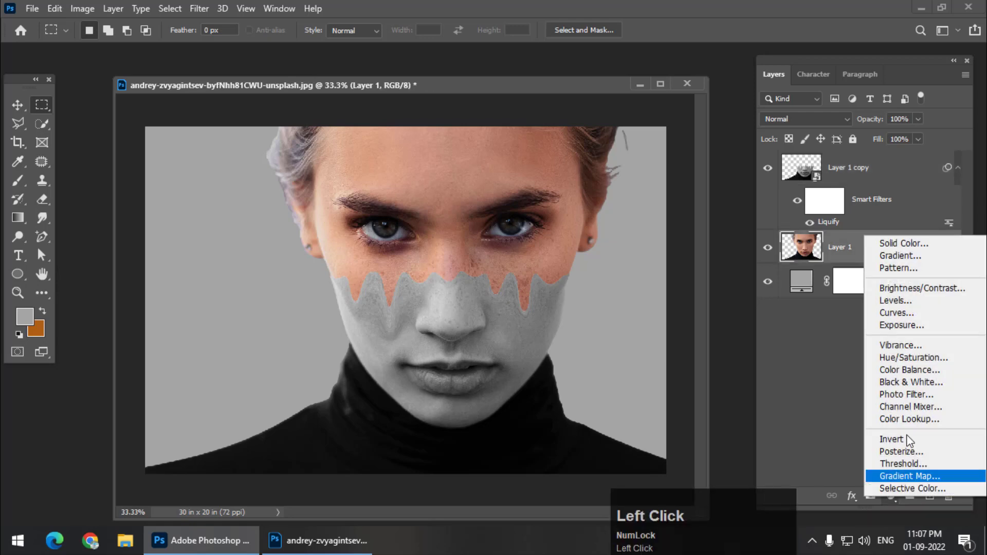
{"action": "left_click", "coordinate": [901, 357]}
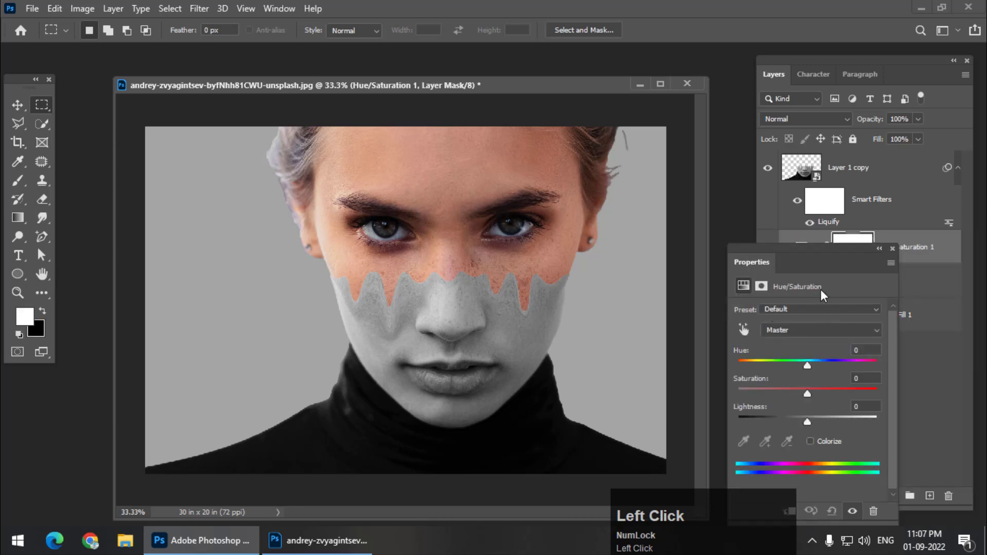
{"action": "left_click_drag", "start_coordinate": [779, 260], "coordinate": [767, 200]}
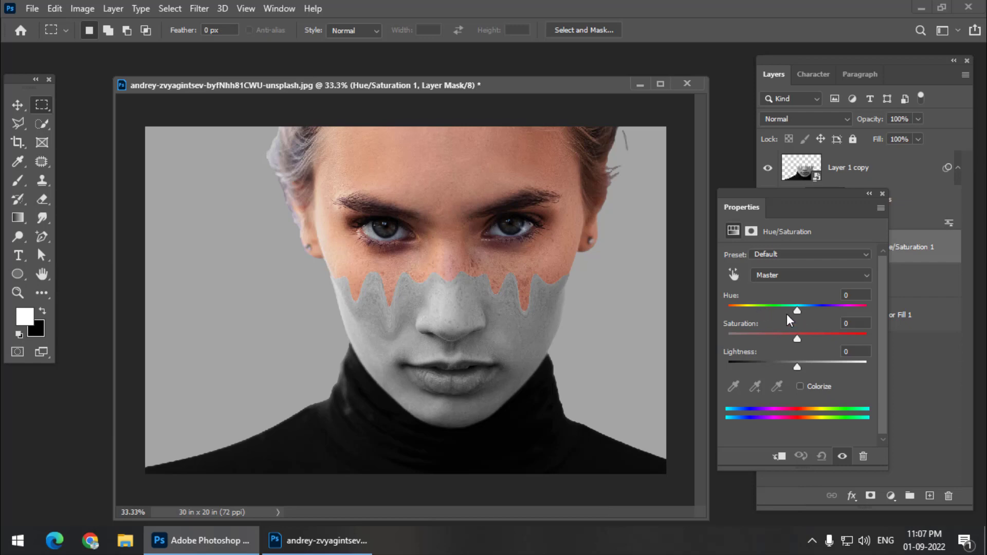
{"action": "left_click_drag", "start_coordinate": [797, 312], "coordinate": [783, 323]}
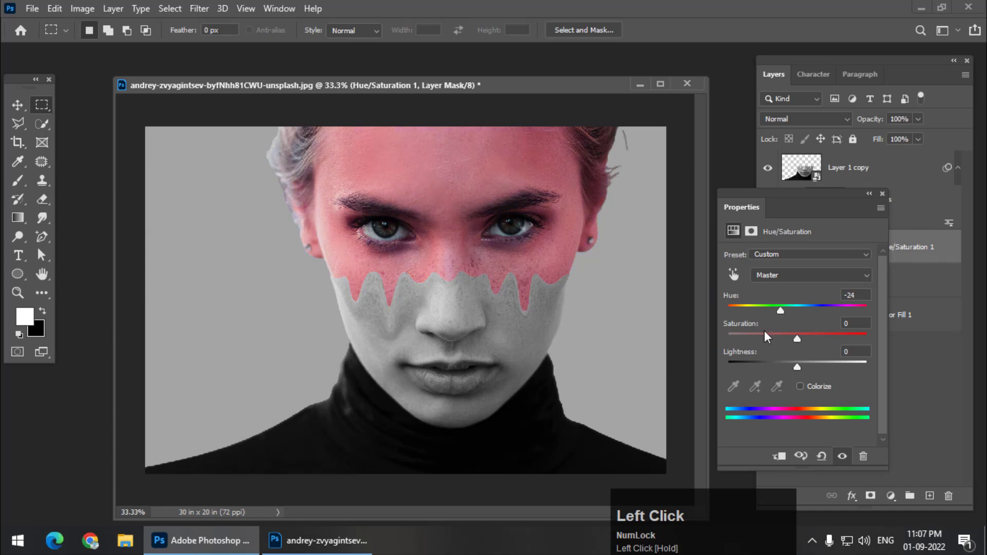
{"action": "left_click_drag", "start_coordinate": [798, 338], "coordinate": [814, 339]}
{"action": "left_click", "coordinate": [882, 194]}
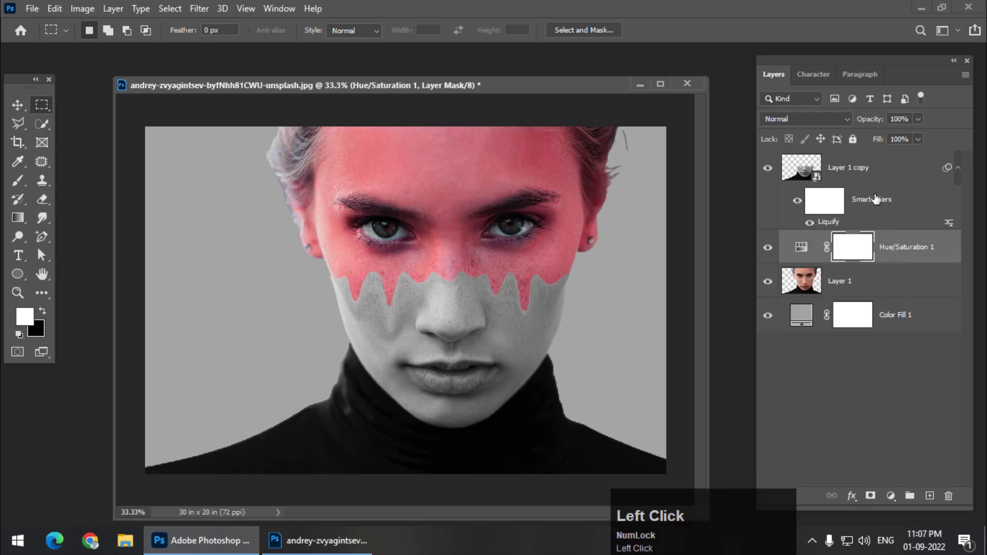
- Add a Color Lookup adjustment layer directly above Layer 1 using the DropBlues.3DL 3DLUT file, and check its effect on the portrait
{"action": "left_click", "coordinate": [867, 283]}
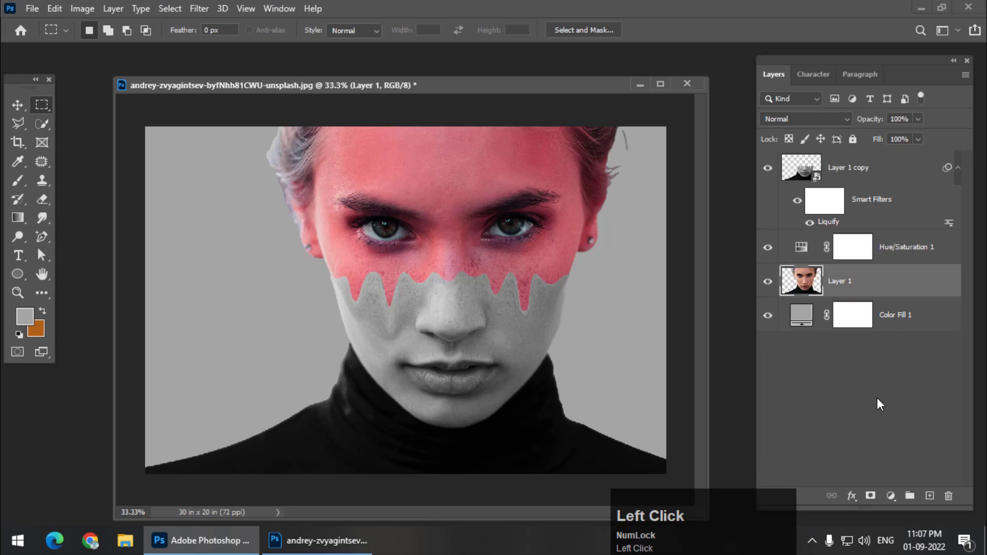
{"action": "left_click", "coordinate": [891, 496]}
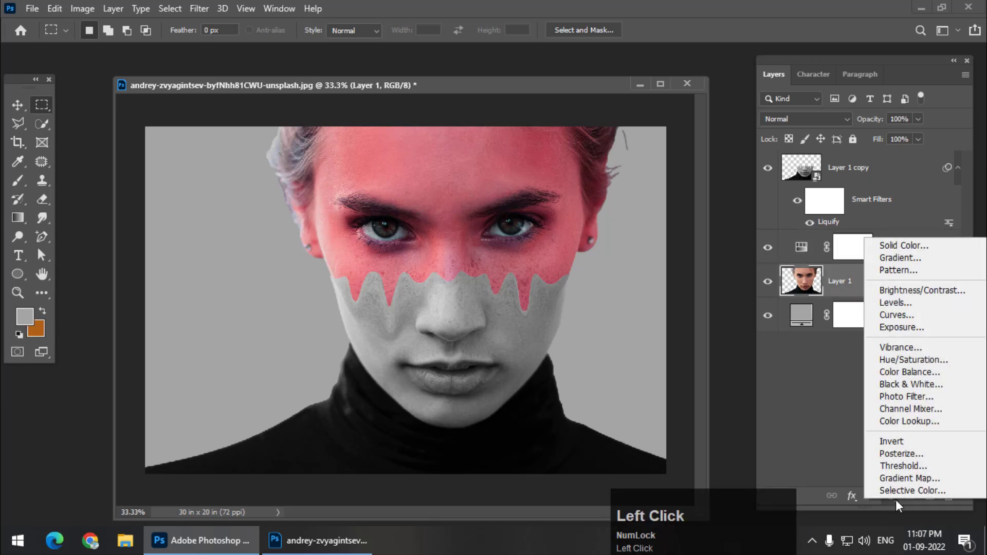
{"action": "left_click", "coordinate": [909, 422]}
{"action": "left_click", "coordinate": [805, 262]}
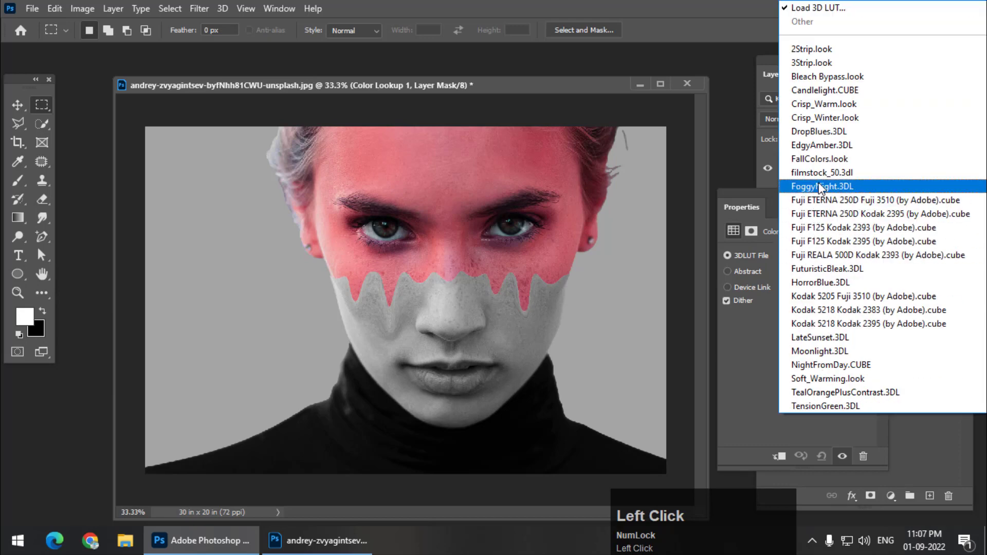
{"action": "left_click", "coordinate": [824, 133]}
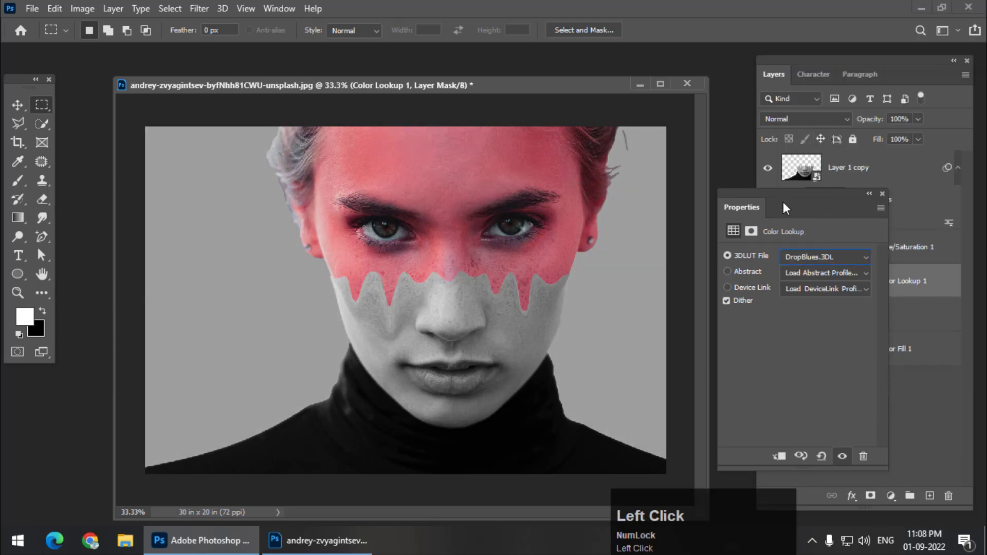
{"action": "left_click_drag", "start_coordinate": [782, 201], "coordinate": [762, 210]}
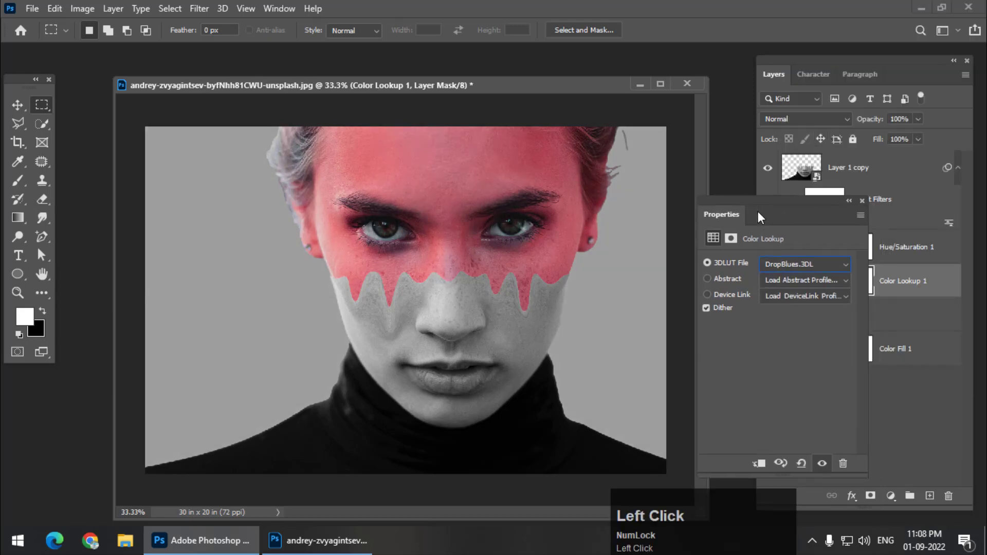
{"action": "left_click", "coordinate": [863, 201]}
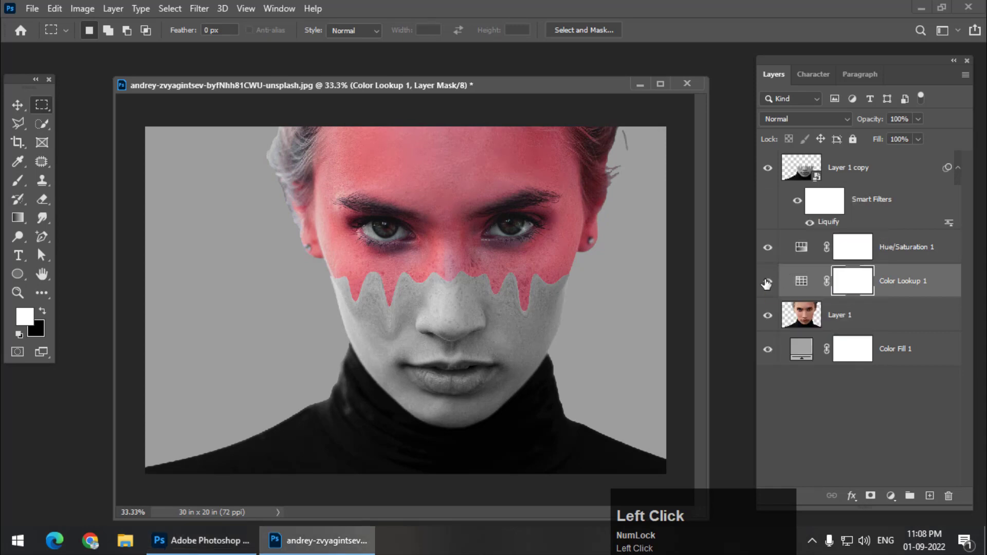
{"action": "left_click", "coordinate": [766, 282]}
{"action": "left_click_drag", "start_coordinate": [429, 85], "coordinate": [412, 78]}
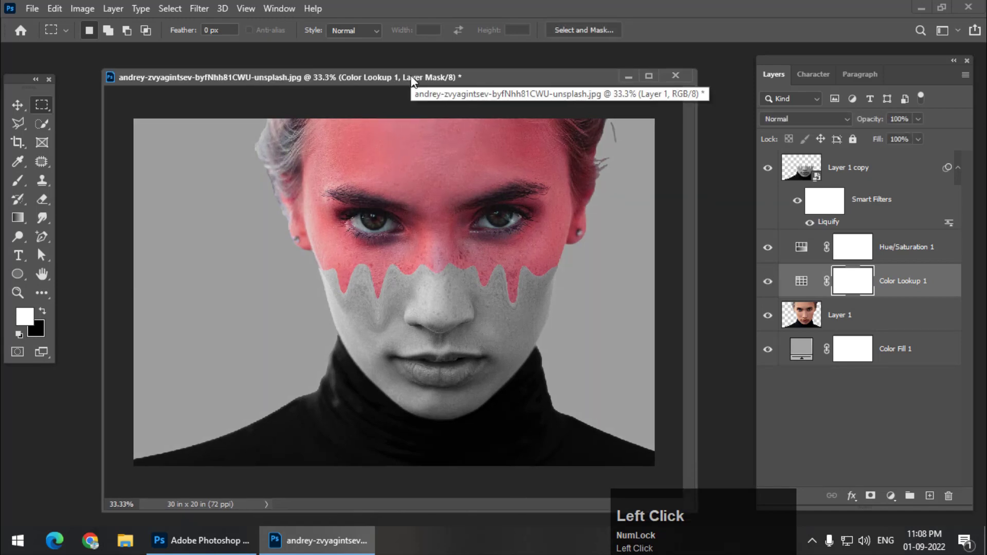